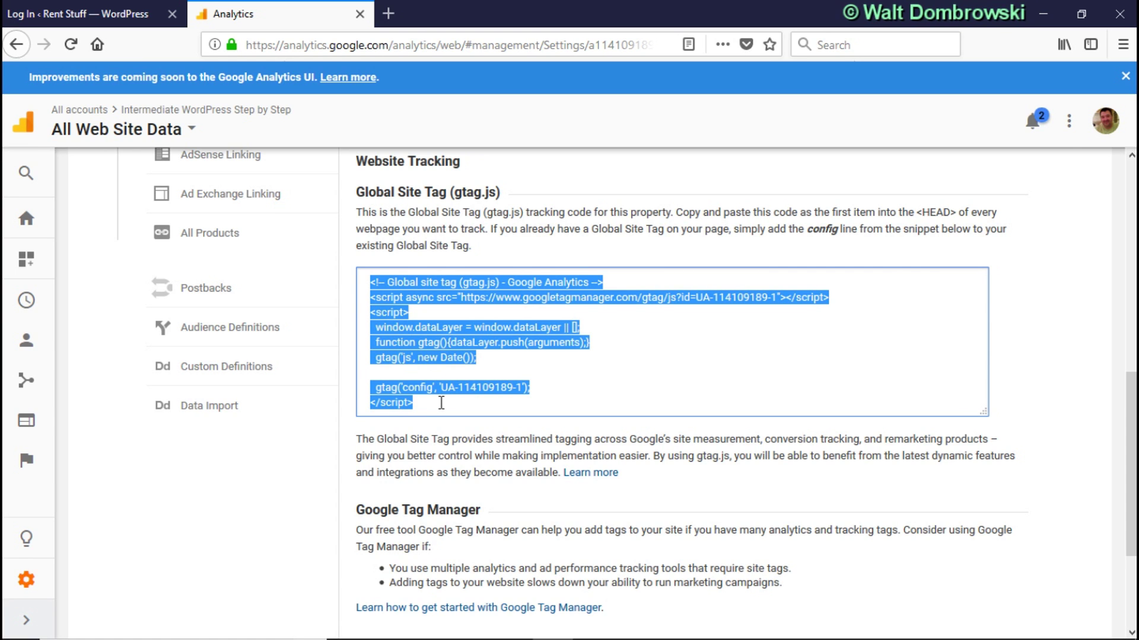
Step: Copy the selected Global Site Tag (gtag.js) tracking code from the Google Analytics Website Tracking section
right_click(479, 334)
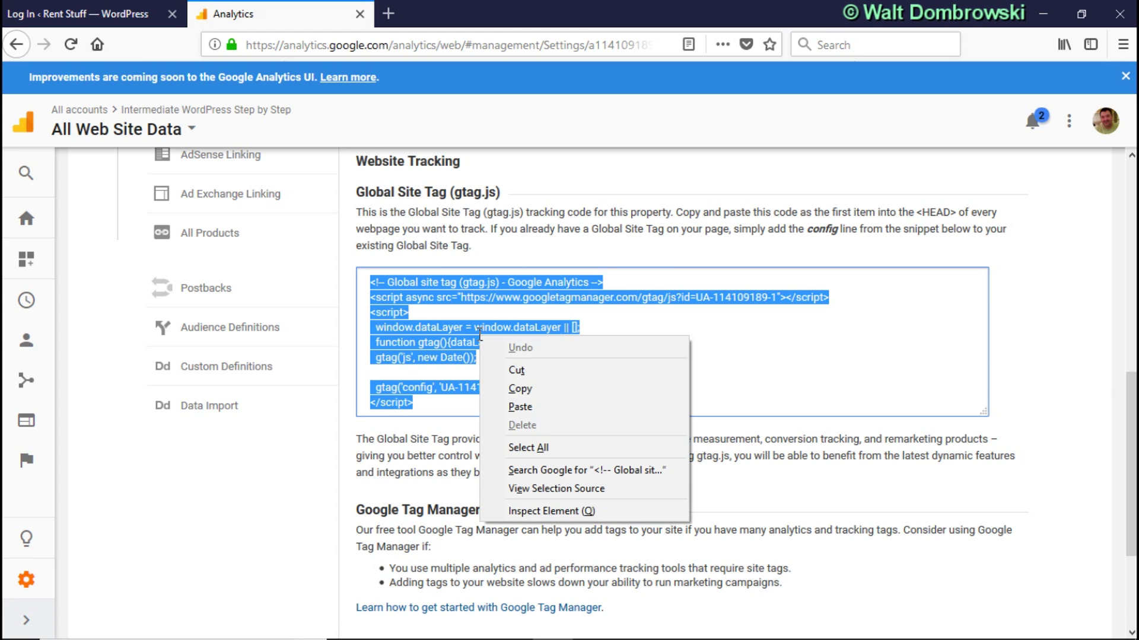
click(532, 385)
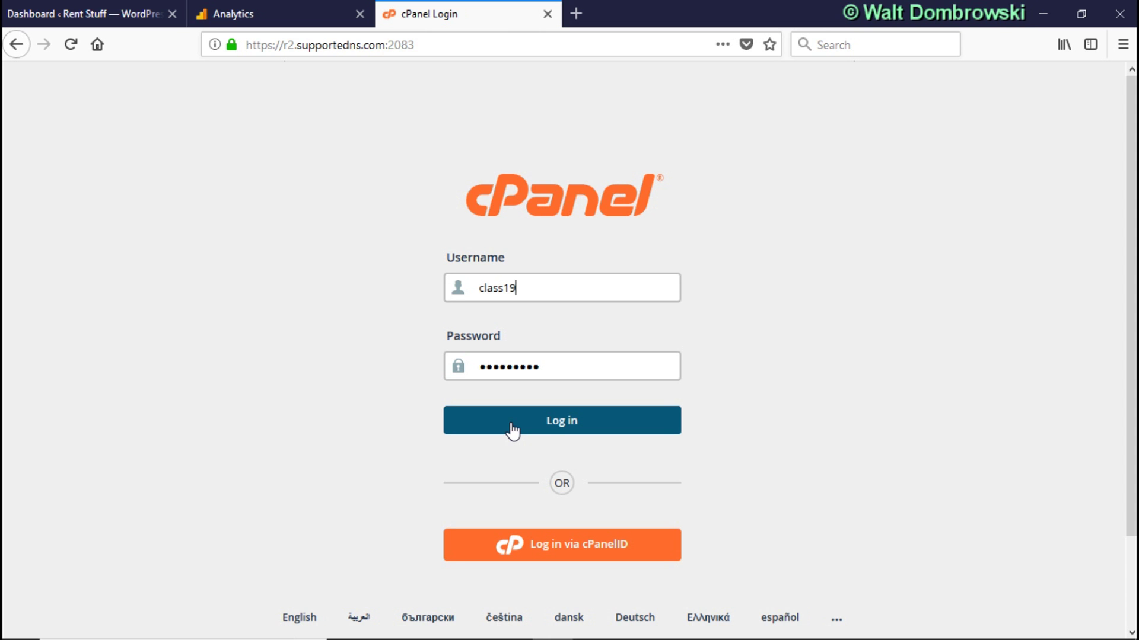
Step: Log in to cPanel and browse File Manager to the public_html/wp-content/themes/azera-shop-child folder
click(512, 428)
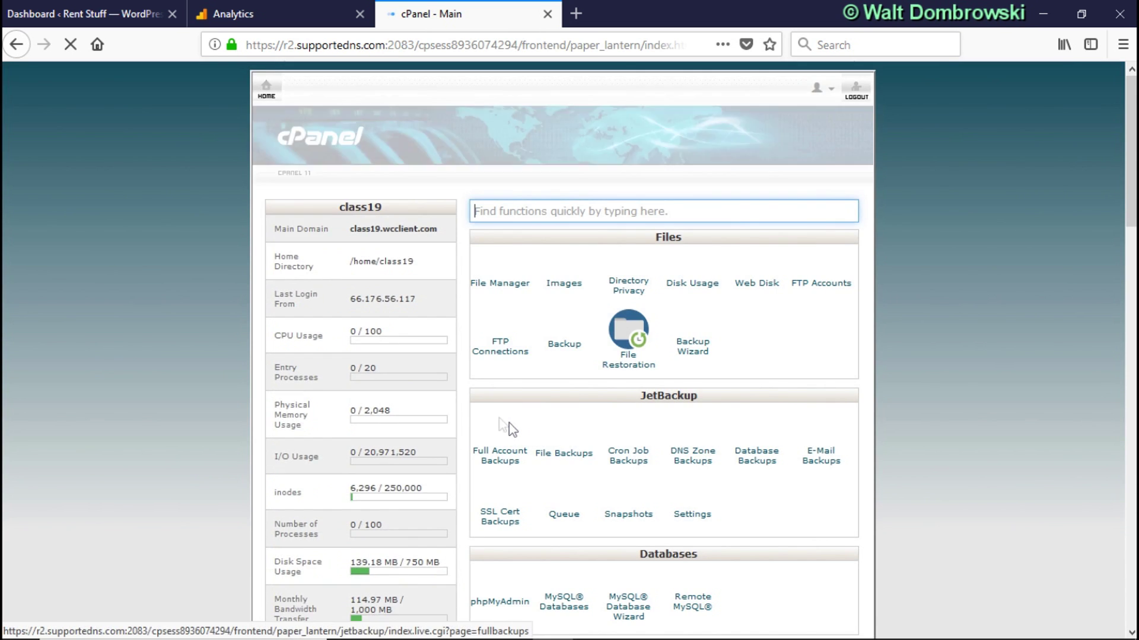
click(505, 285)
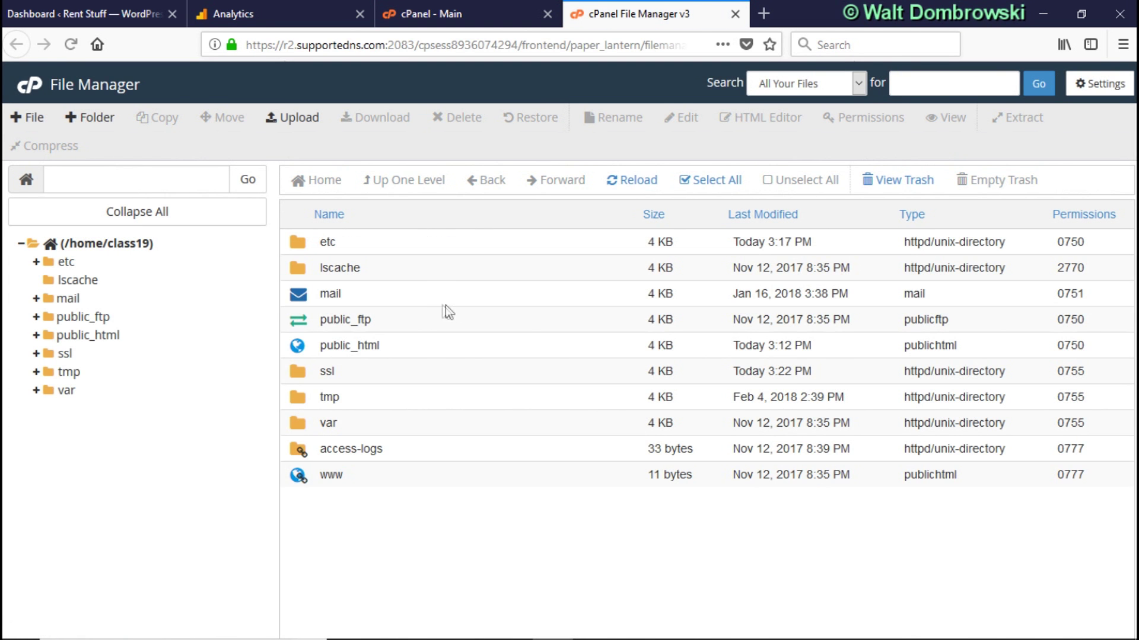
double_click(428, 346)
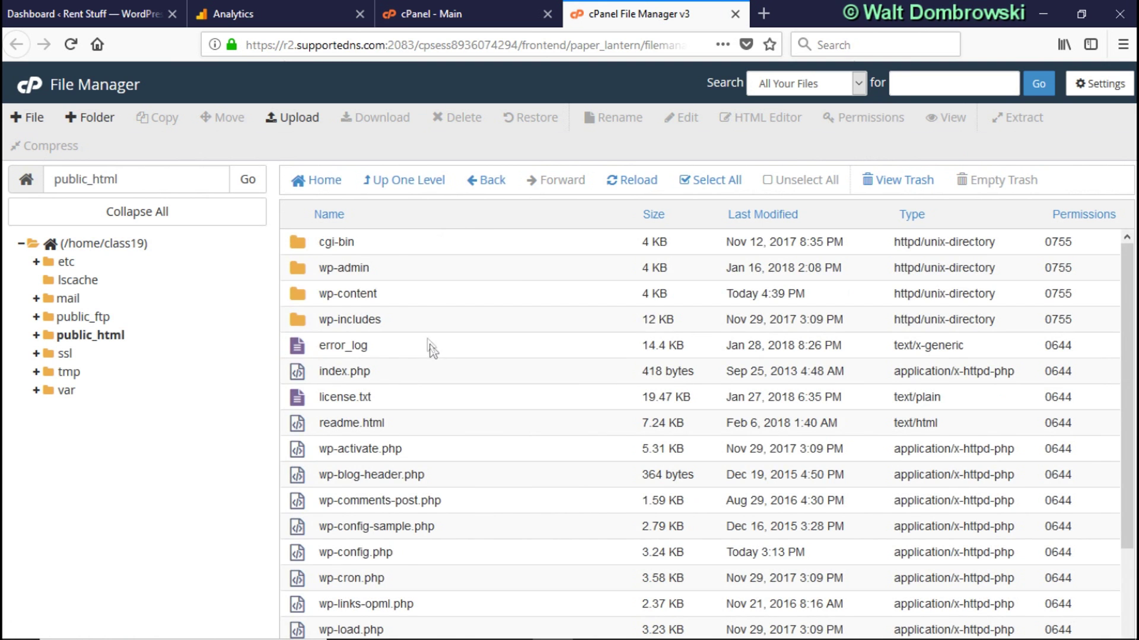
double_click(423, 299)
double_click(411, 325)
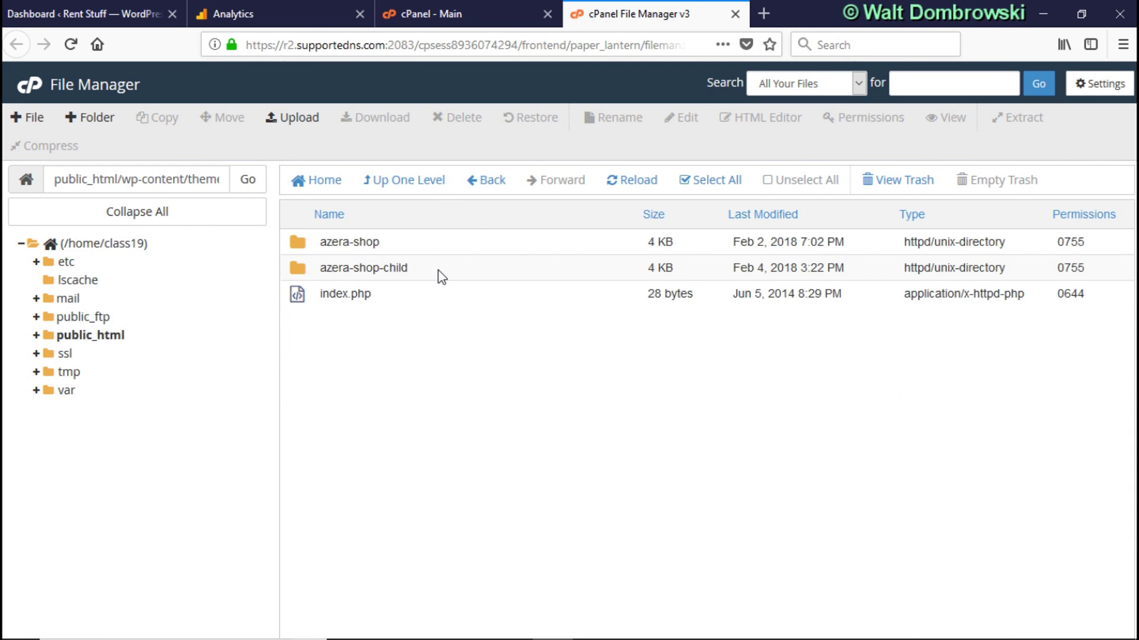
double_click(439, 275)
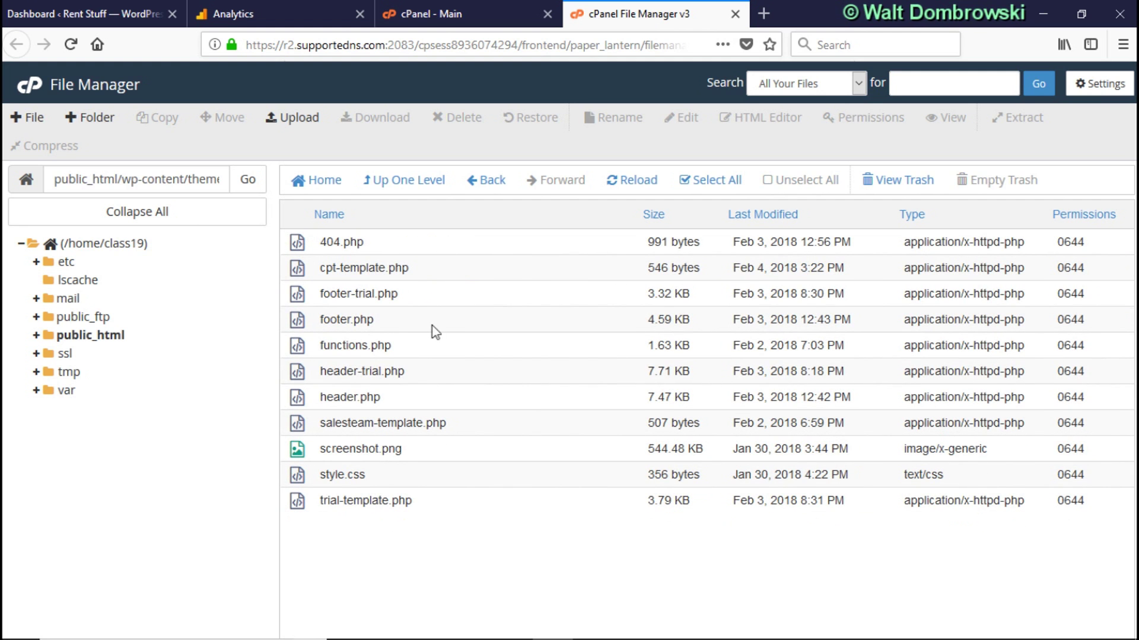
Step: Open the child theme's header.php in the code editor, accepting the encoding dialog
click(414, 397)
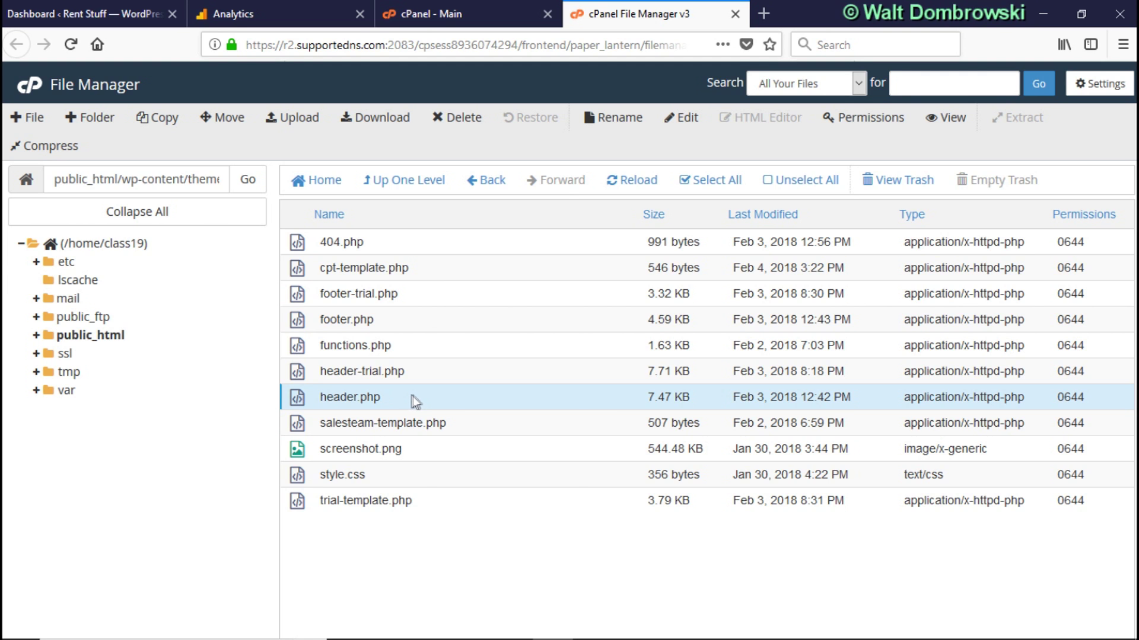
right_click(409, 397)
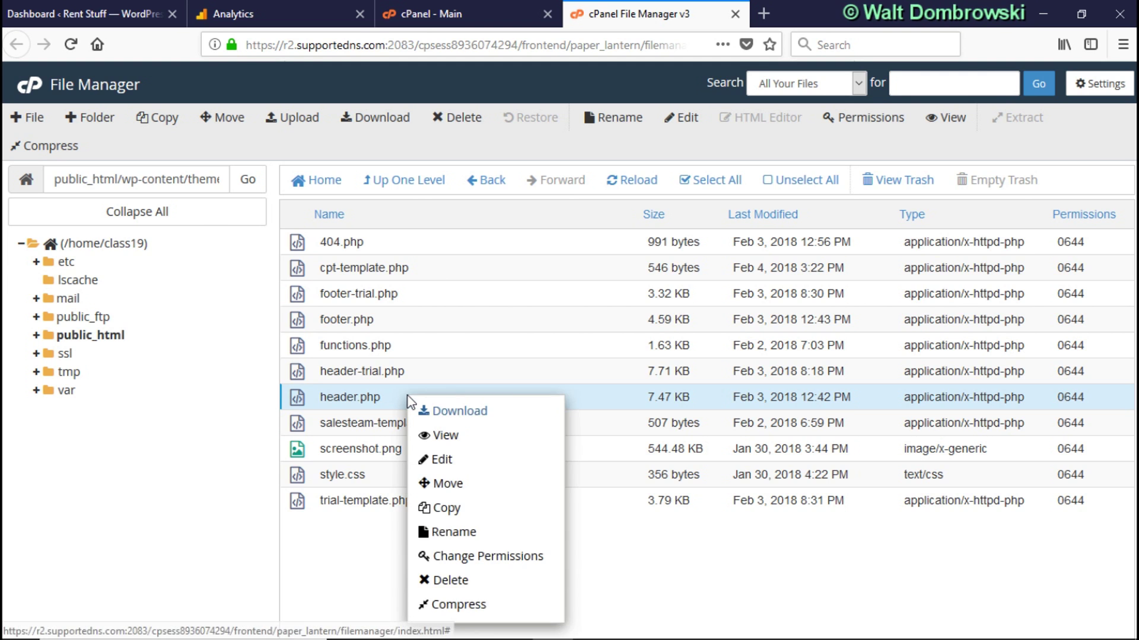
click(448, 465)
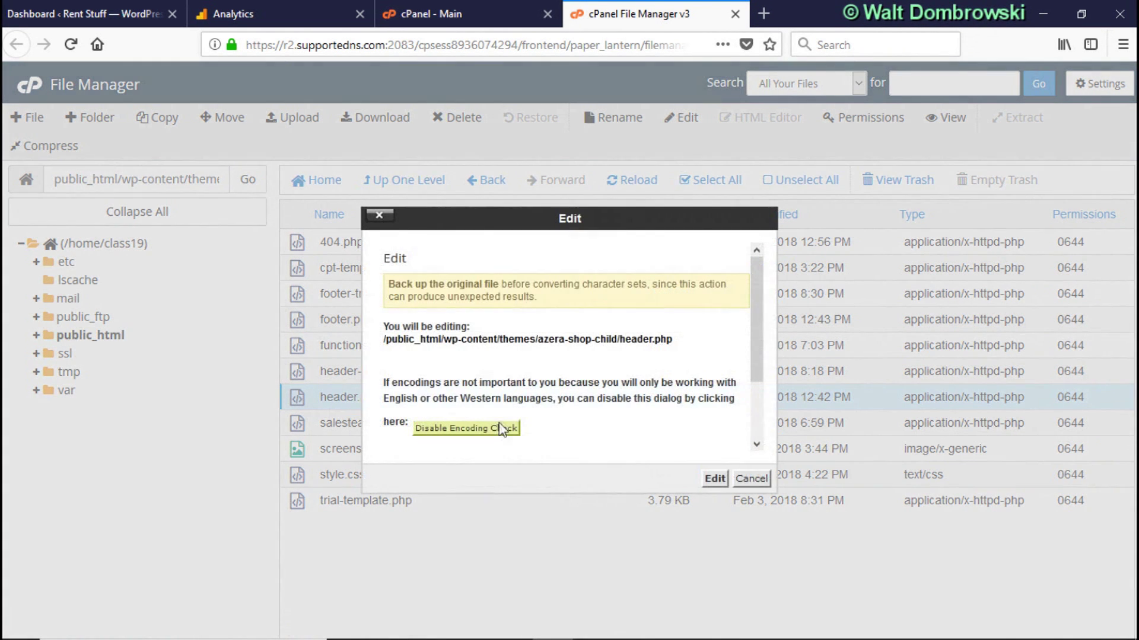
click(714, 479)
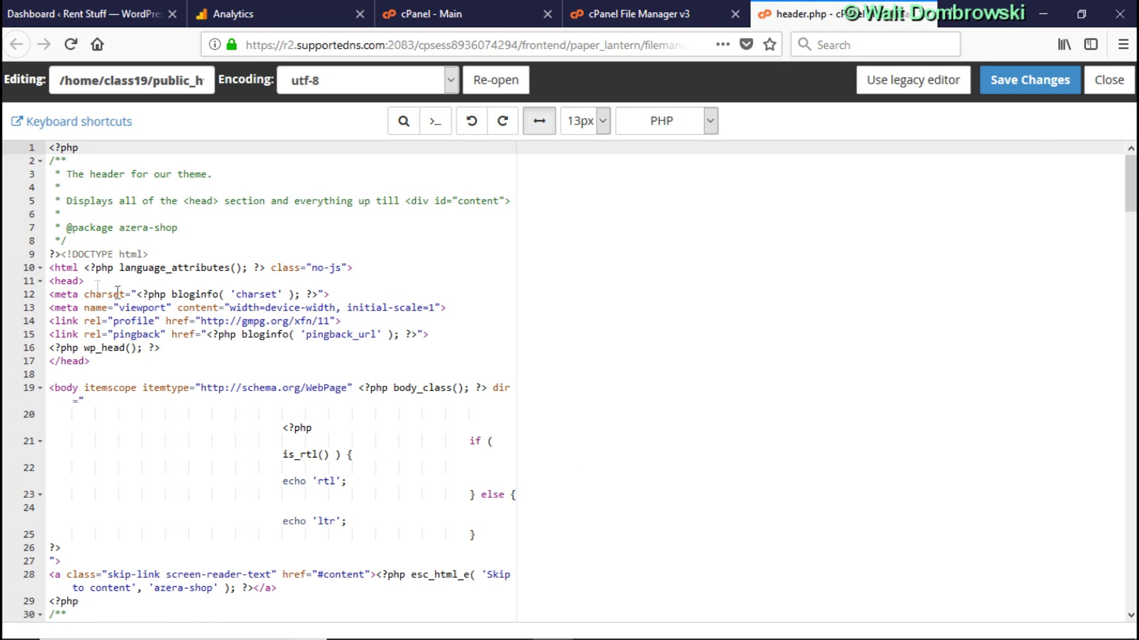
Step: Locate the head section and paste the Global Site Tag code below the wp_head() line, before the closing head tag, leaving a blank line above it
drag(48, 279, 84, 280)
drag(49, 361, 90, 363)
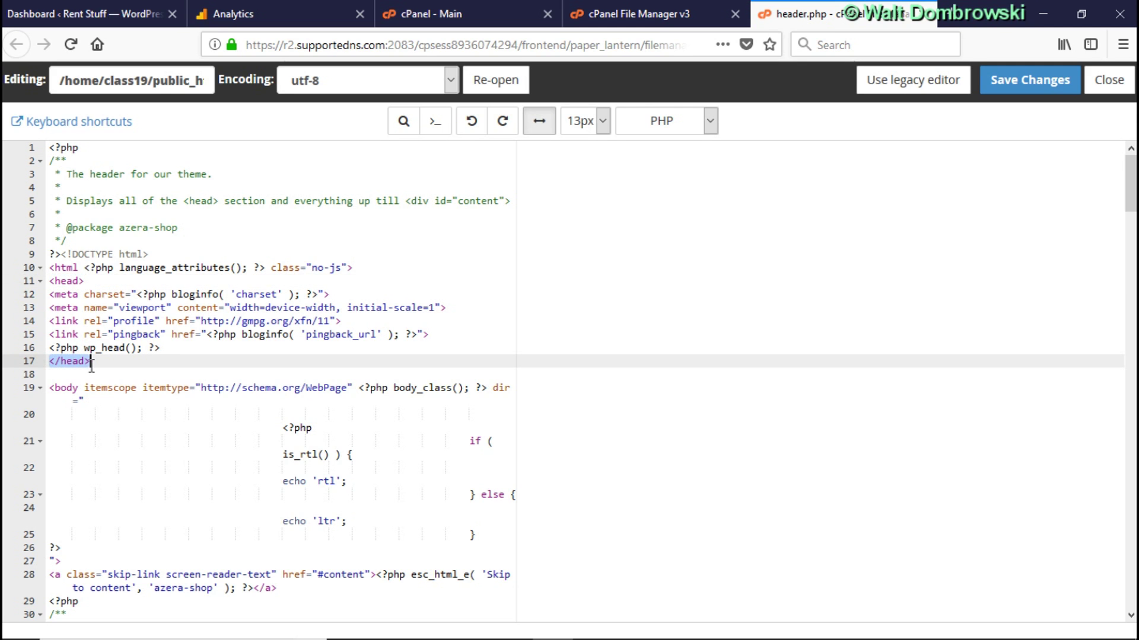
click(167, 349)
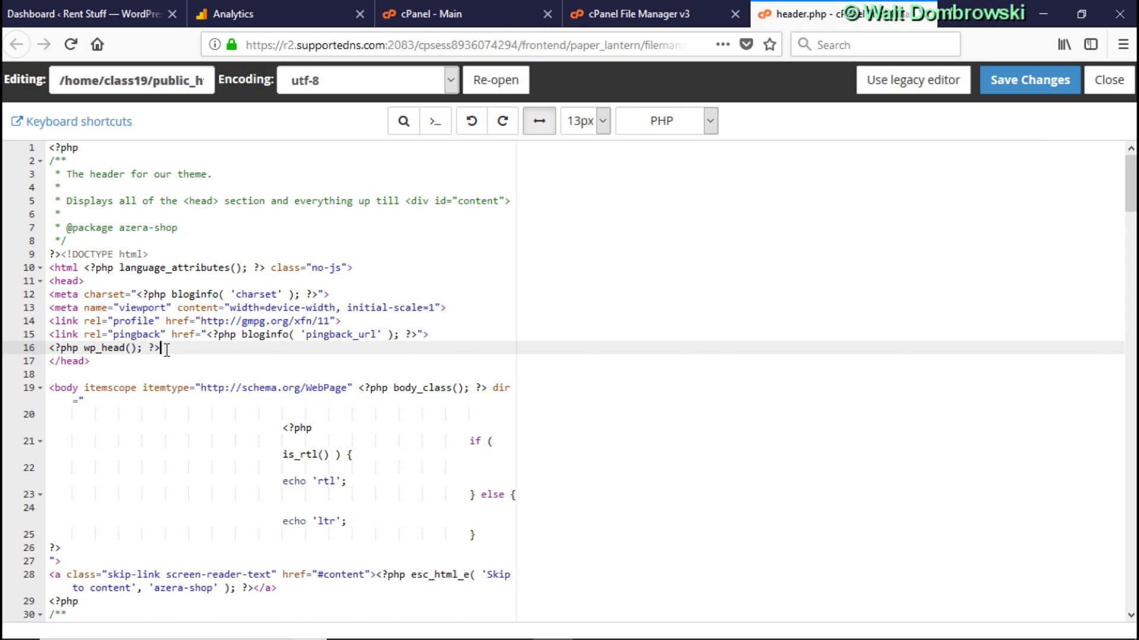
key(Return)
key(Return)
key(Return)
key(Up)
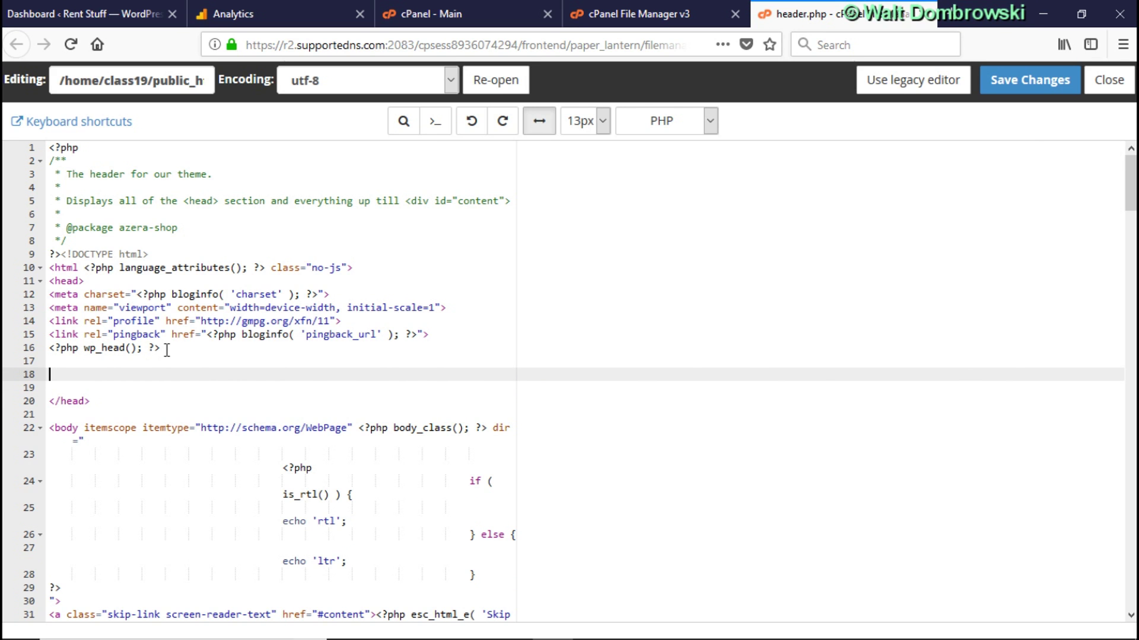
key(ctrl+v)
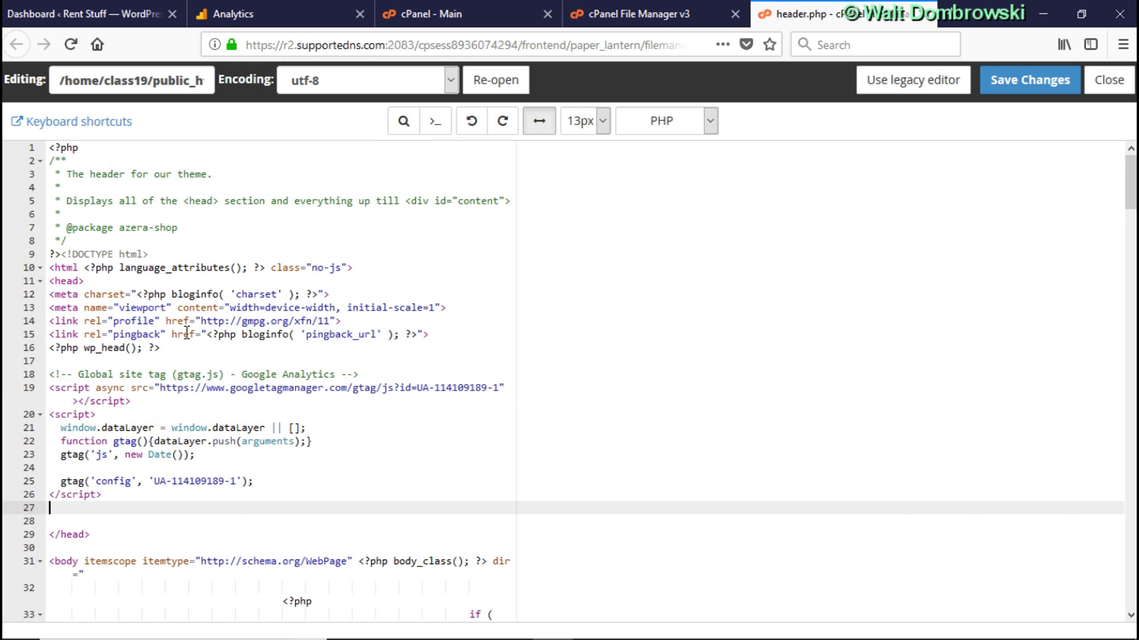
Step: Remove the blank lines between the pasted script and the closing head tag, and save header.php
key(Delete)
key(Delete)
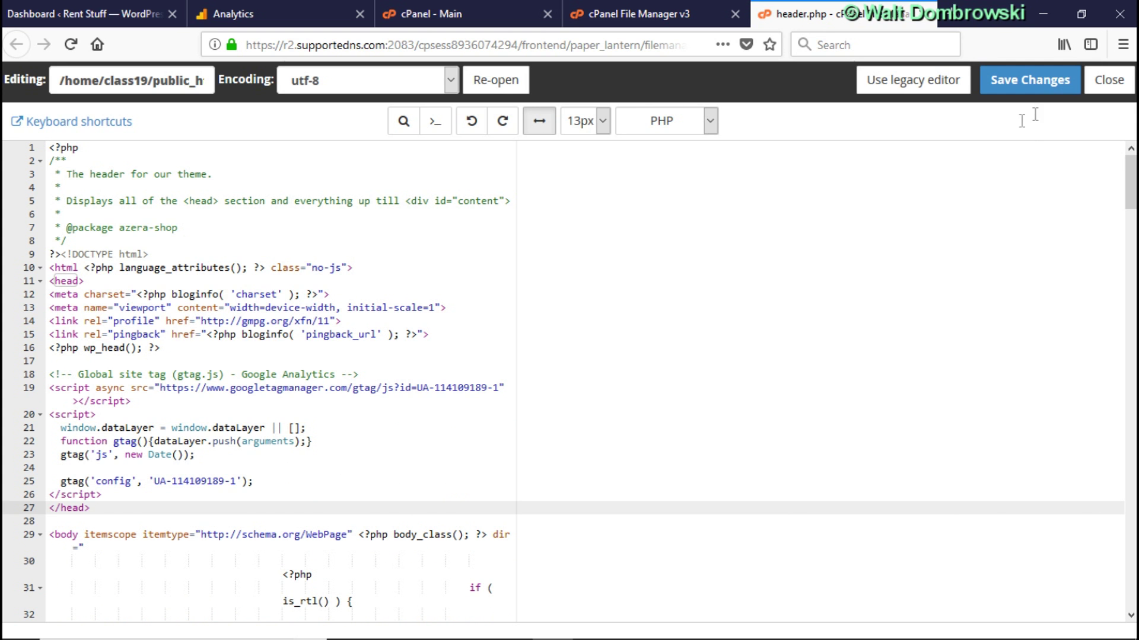
click(1027, 80)
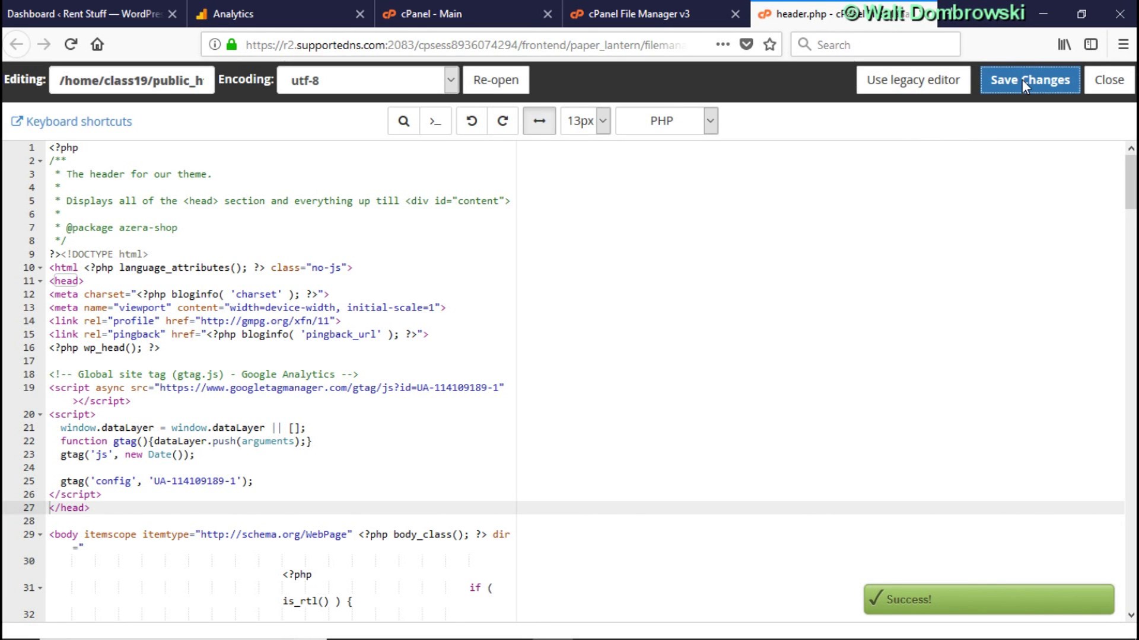
Step: Switch to the WordPress dashboard, view the Rent Stuff site in a new tab, and close that tab
click(77, 13)
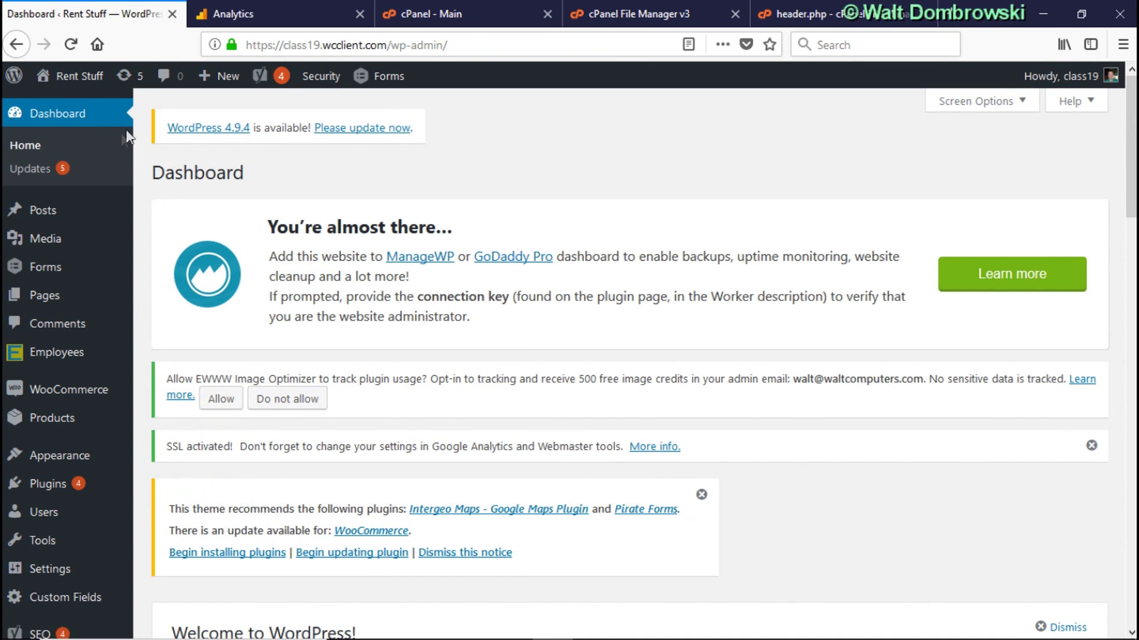
mouse_move(99, 86)
right_click(73, 107)
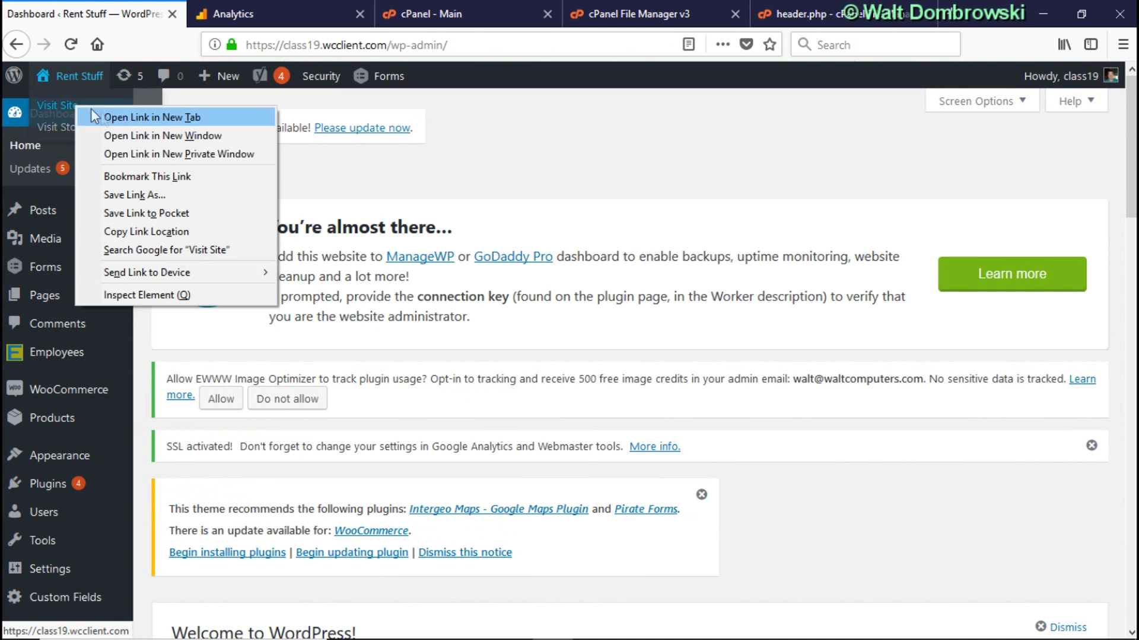
click(95, 113)
click(267, 18)
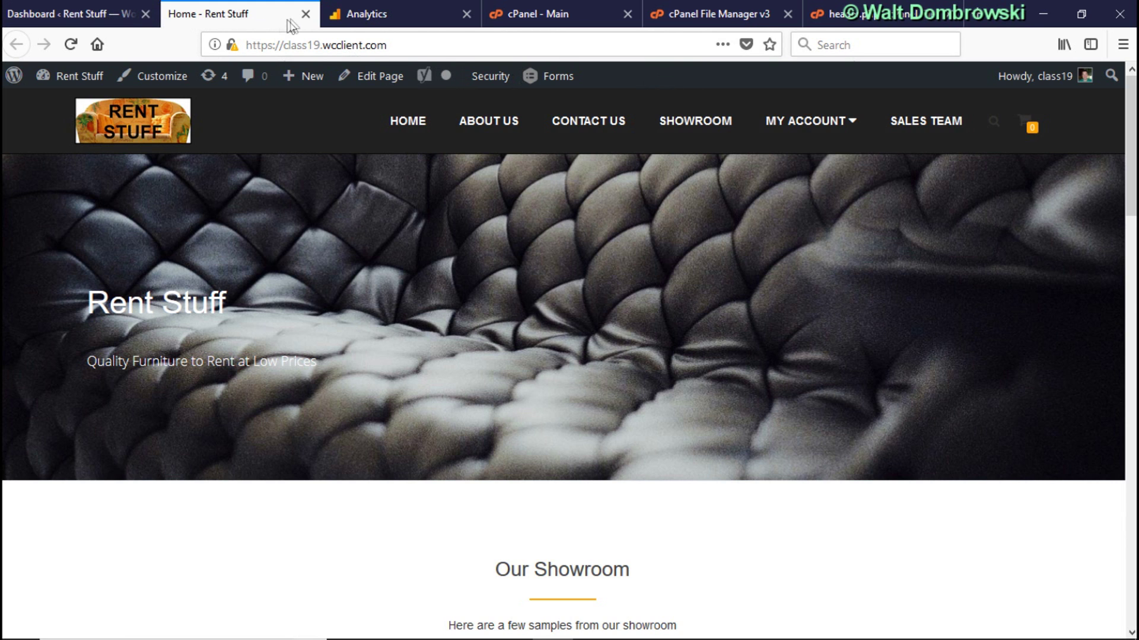
click(305, 13)
mouse_move(1068, 76)
click(1009, 161)
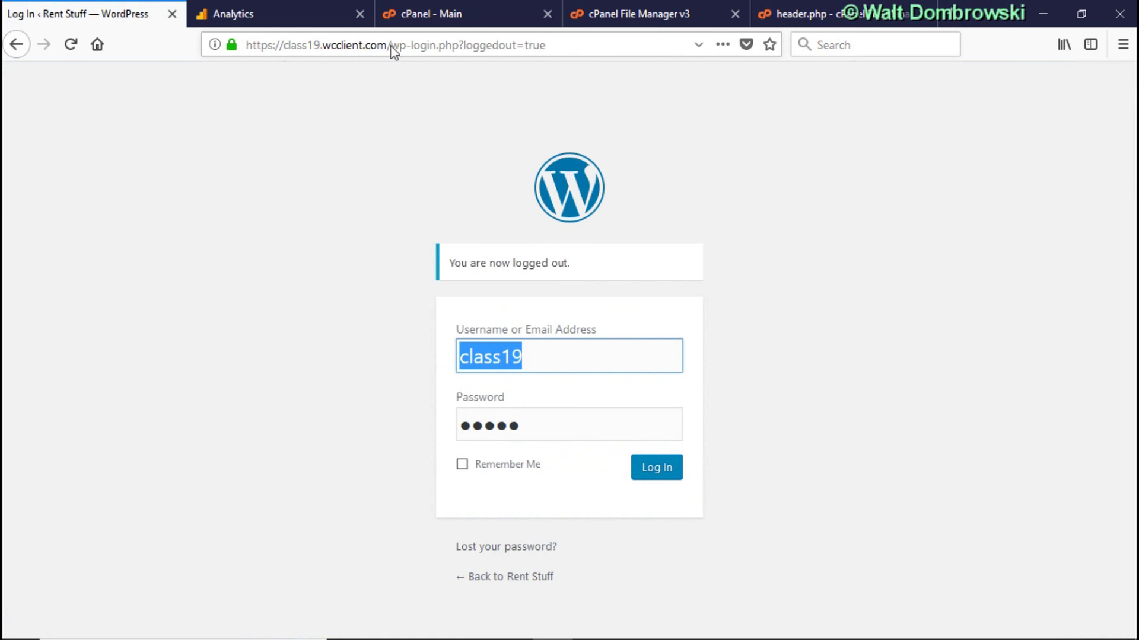
drag(386, 45, 600, 83)
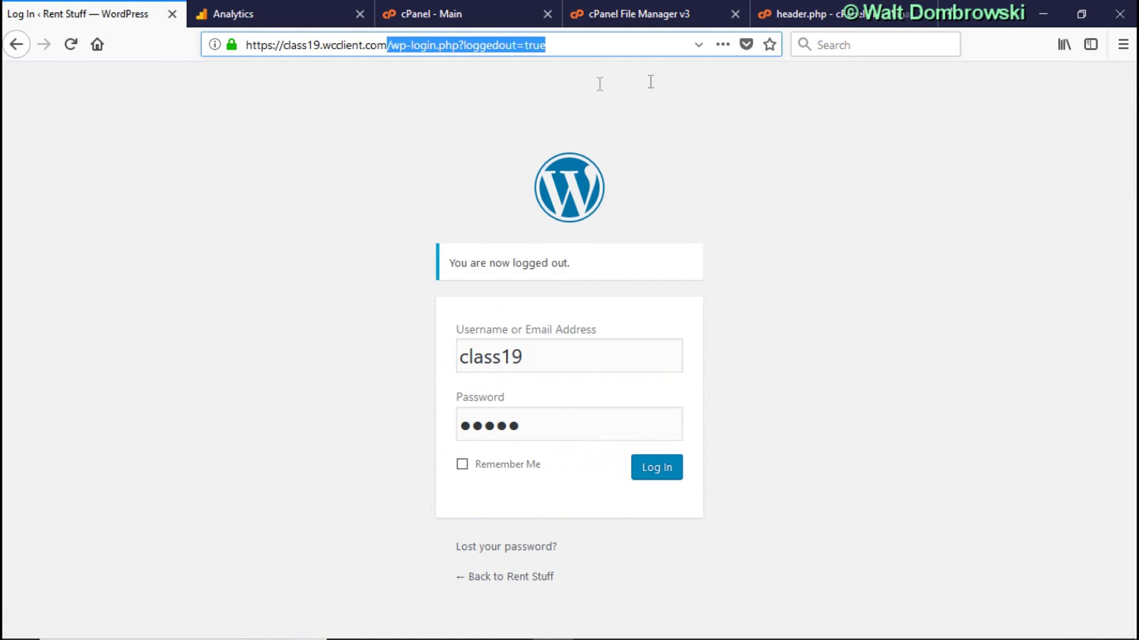
key(BackSpace)
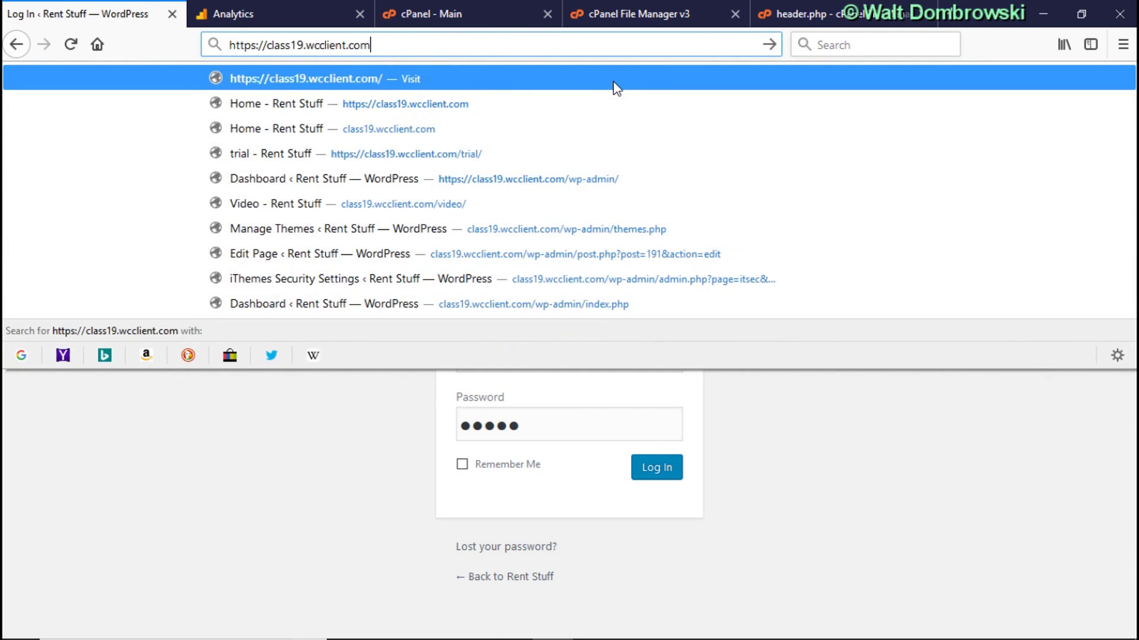
key(Return)
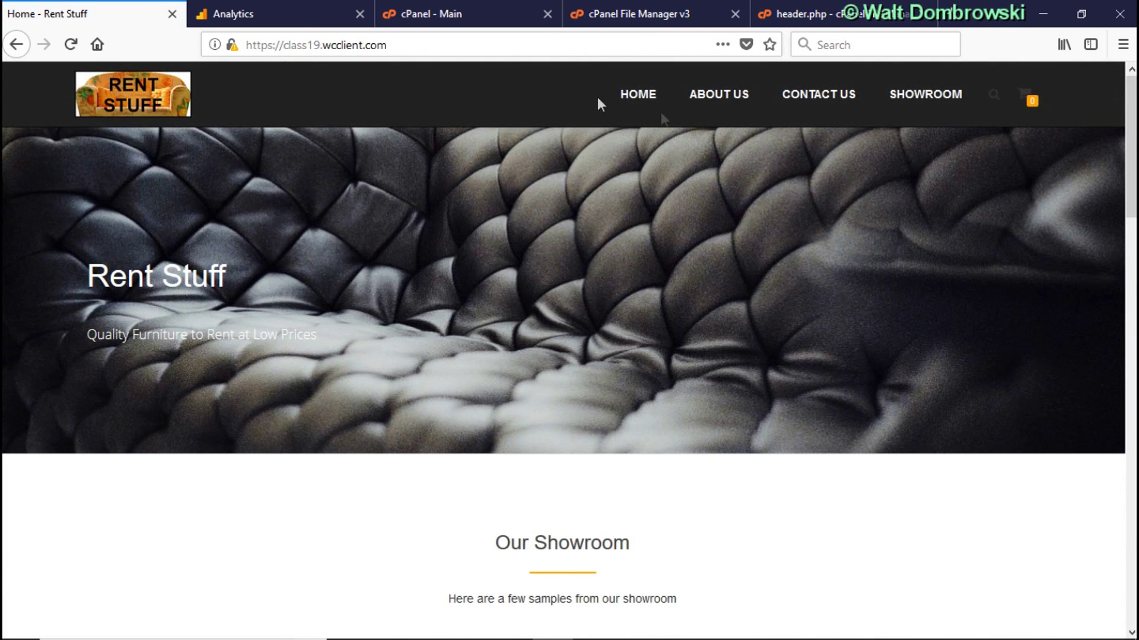
Step: Inspect the home page's HTML and search it for "analytics", advancing through the matches to the Global site tag comment
right_click(542, 85)
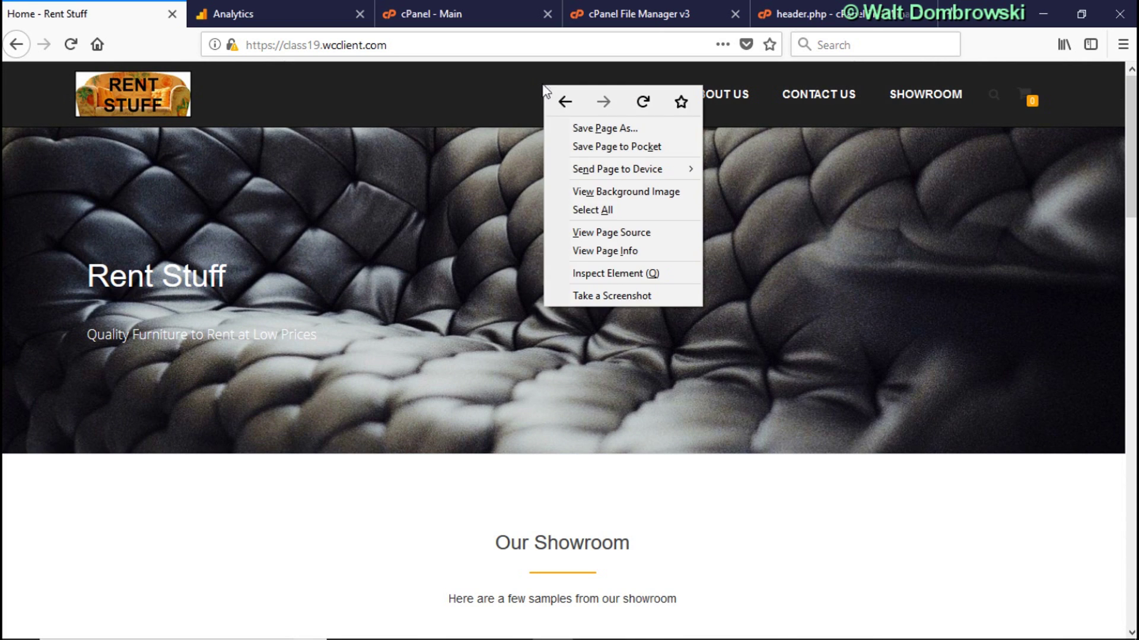
click(623, 274)
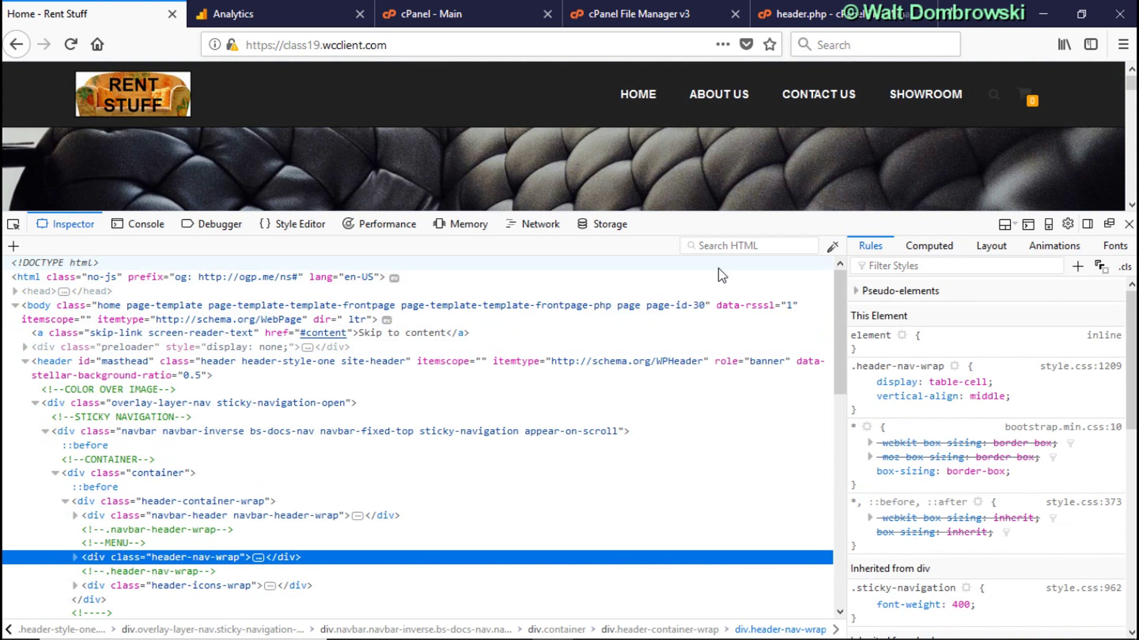
key(ctrl+f)
text(analtyics)
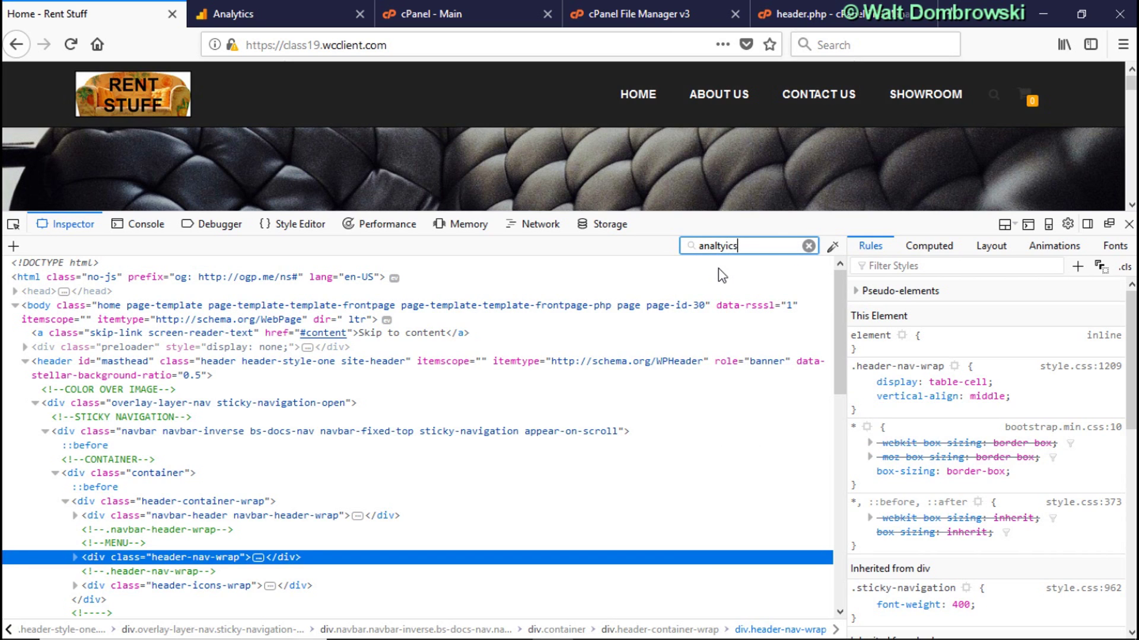
key(Return)
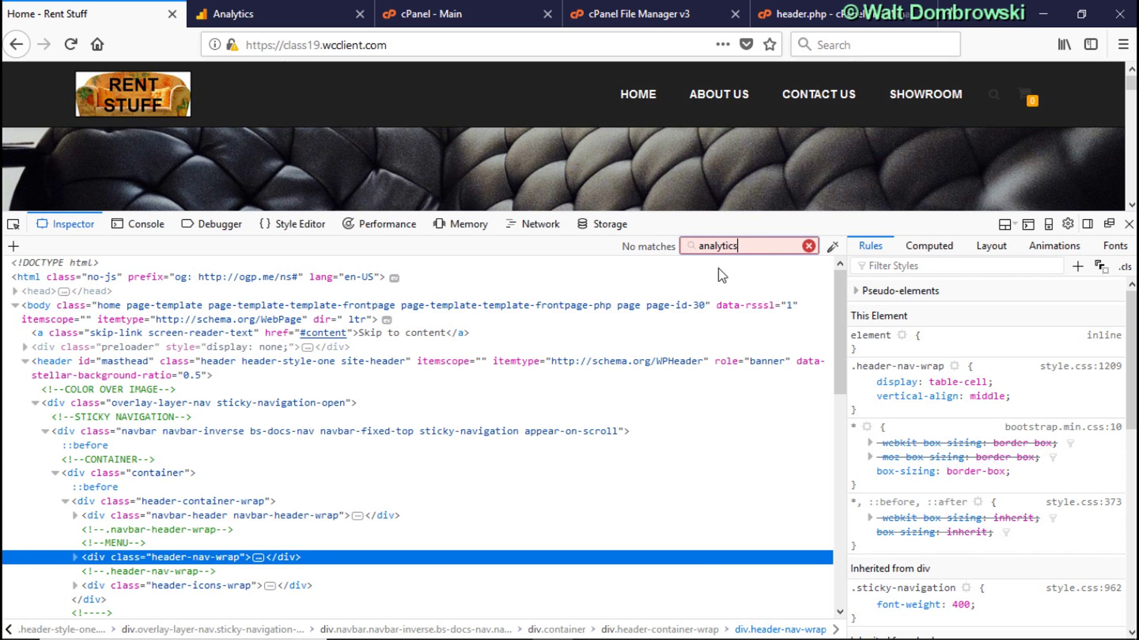
key(Return)
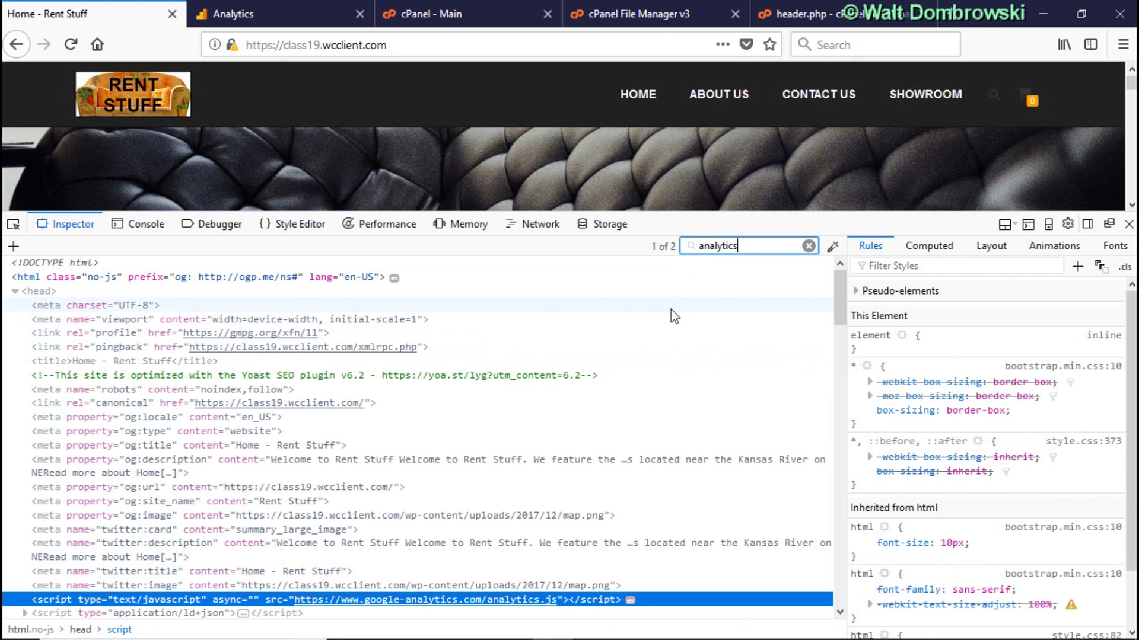
scroll(652, 325, down, 2)
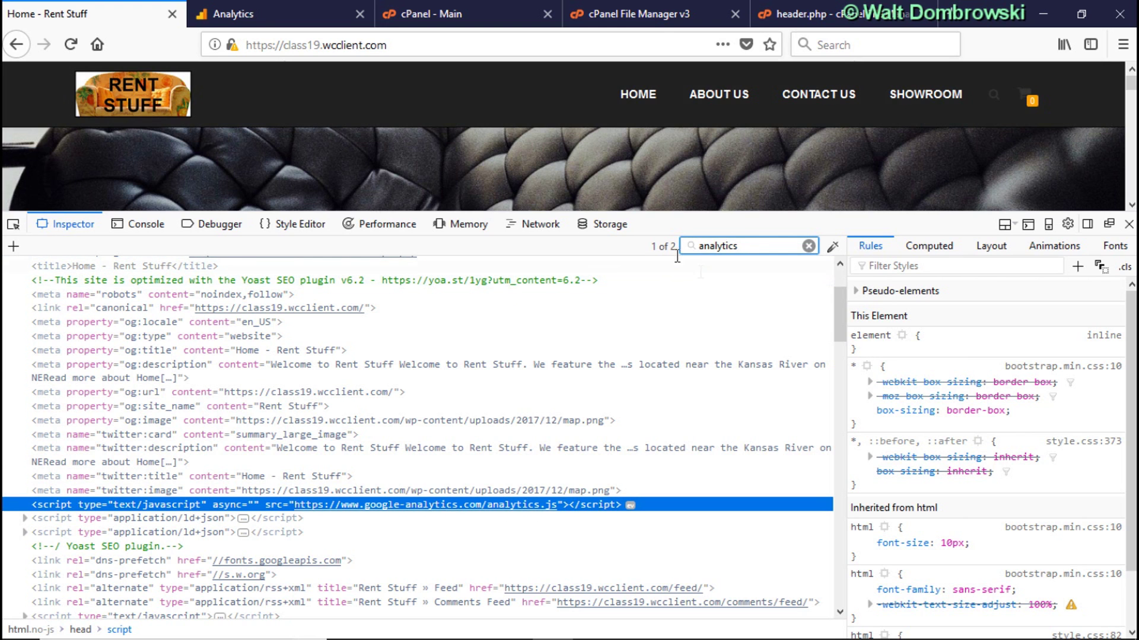
key(Return)
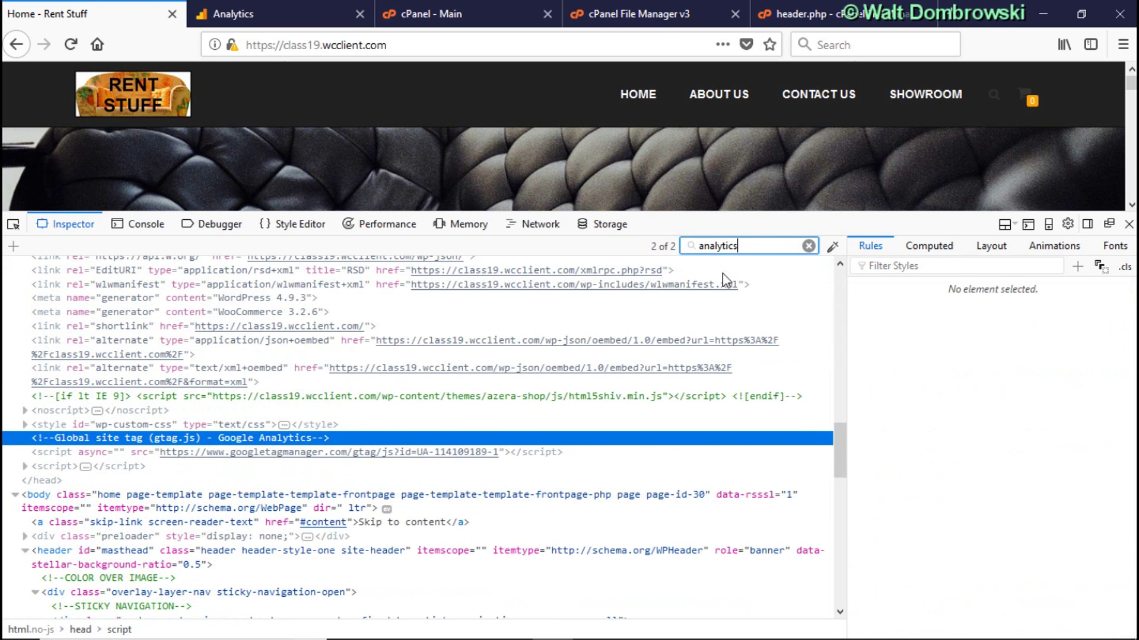